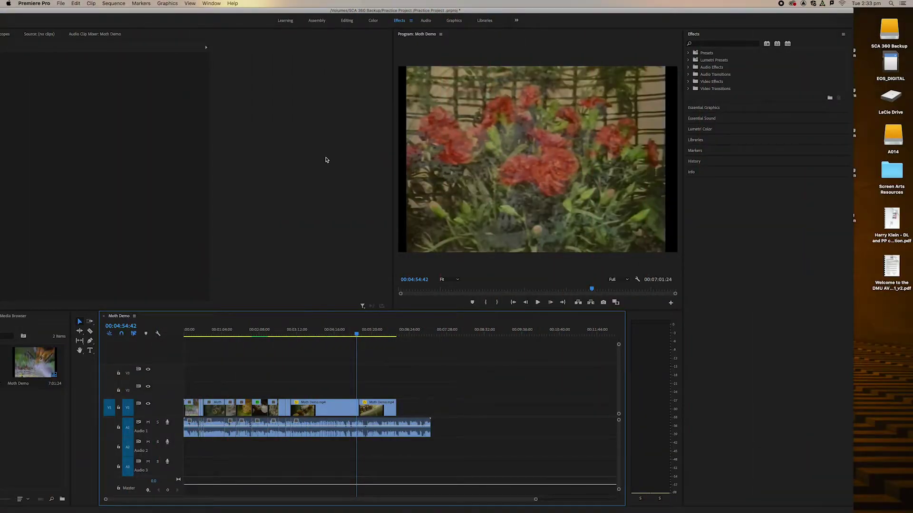
Shift the Premiere Pro window right so the Effects panel and Moth Demo timeline are fully visible
drag(286, 13, 345, 10)
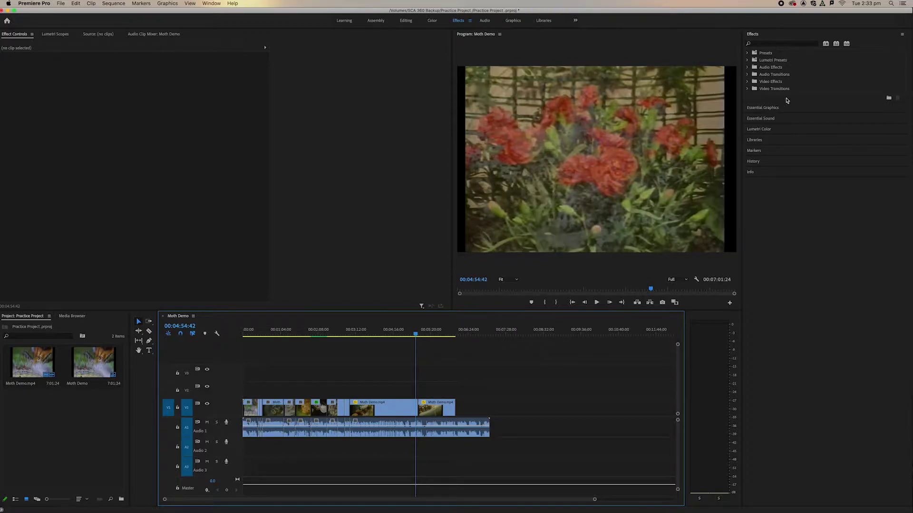
Expand Video Transitions, fold away Slide, Page Peel and Wipe, and open Dissolve
click(748, 89)
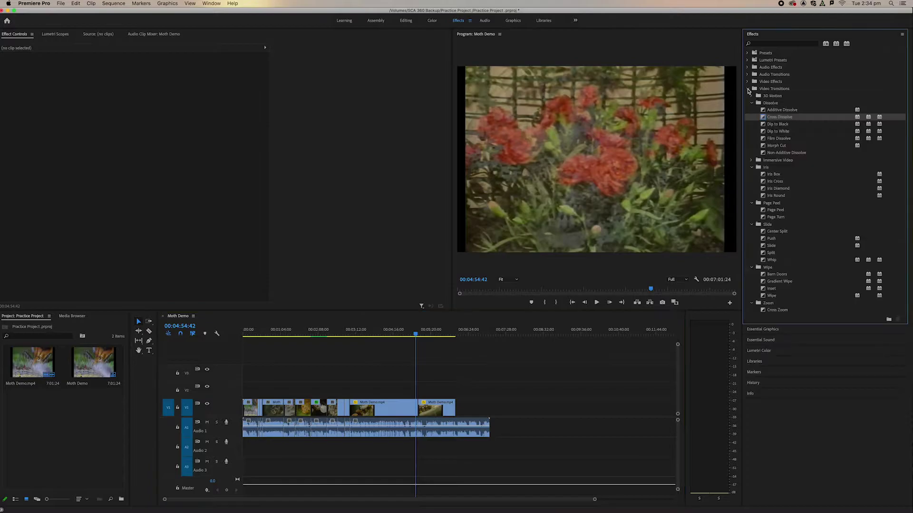
click(751, 117)
click(752, 146)
click(752, 125)
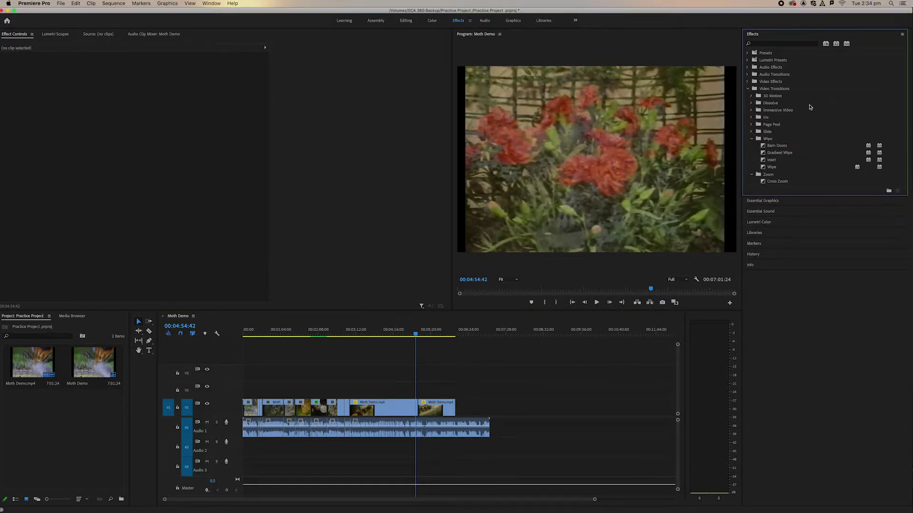
click(751, 139)
click(752, 103)
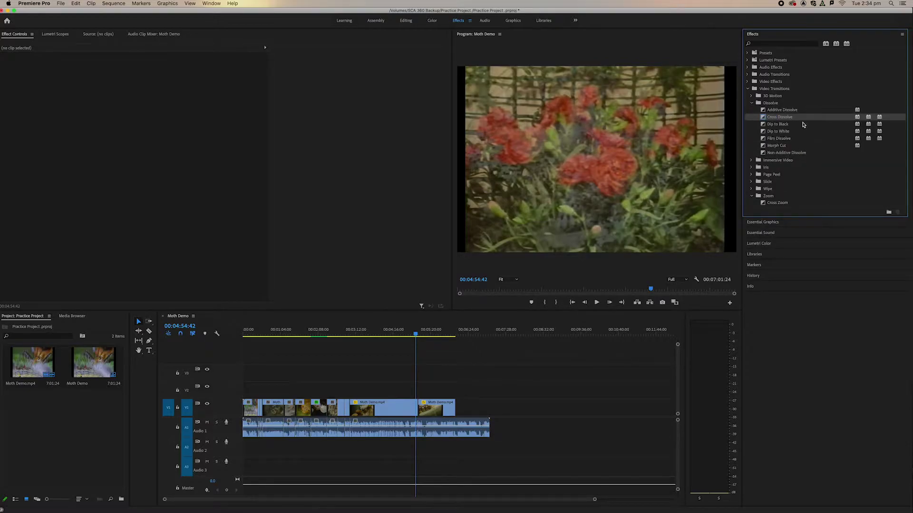
Briefly open and close the Immersive Video, Slide and Wipe groups, leaving Dissolve open
click(751, 160)
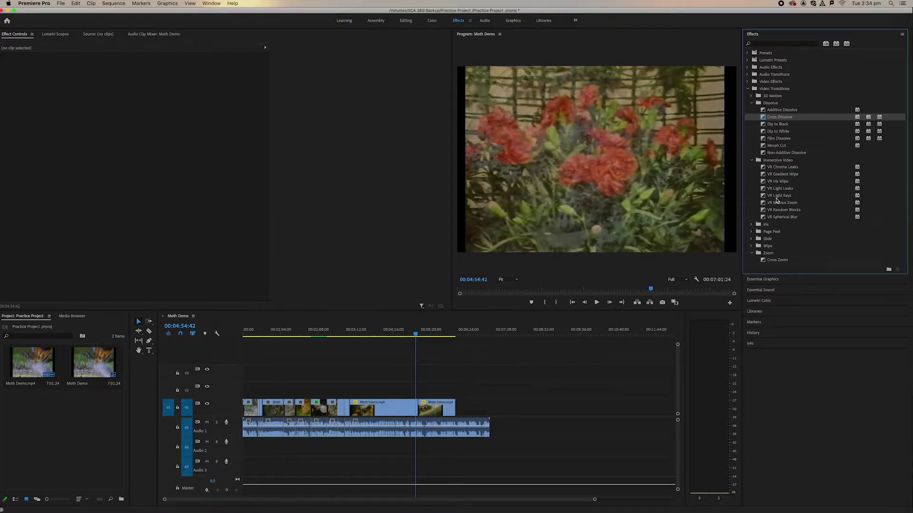
click(752, 160)
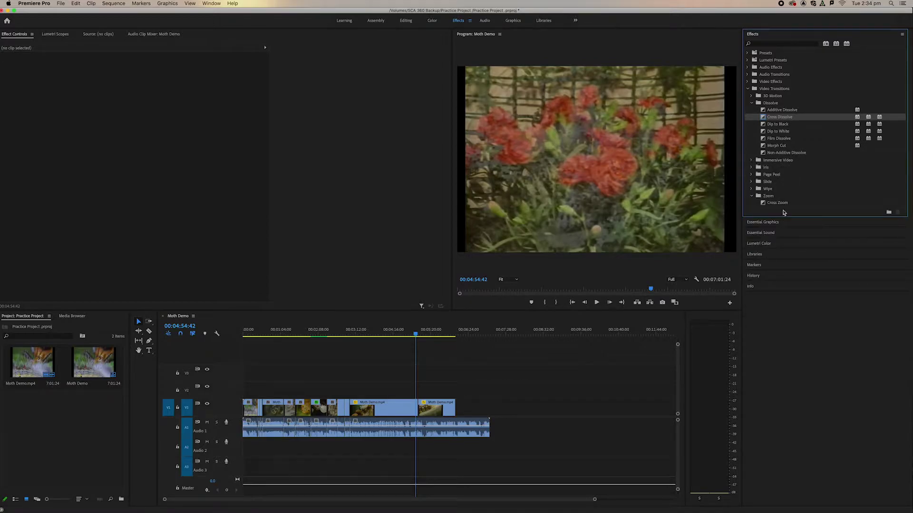
click(751, 182)
click(751, 182)
click(751, 189)
click(751, 189)
Zoom the timeline to the V1 cut and scrub the footage around 04:58:26
drag(594, 503, 426, 493)
click(514, 333)
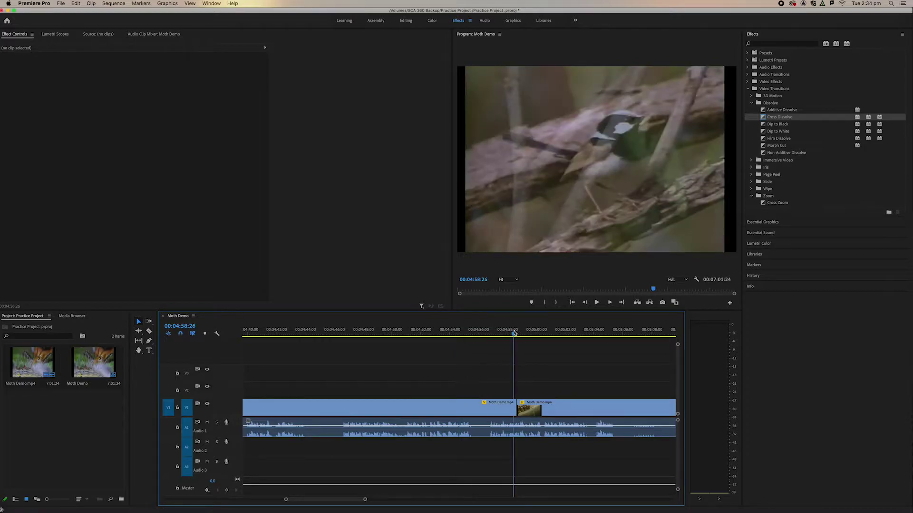
drag(514, 333, 491, 334)
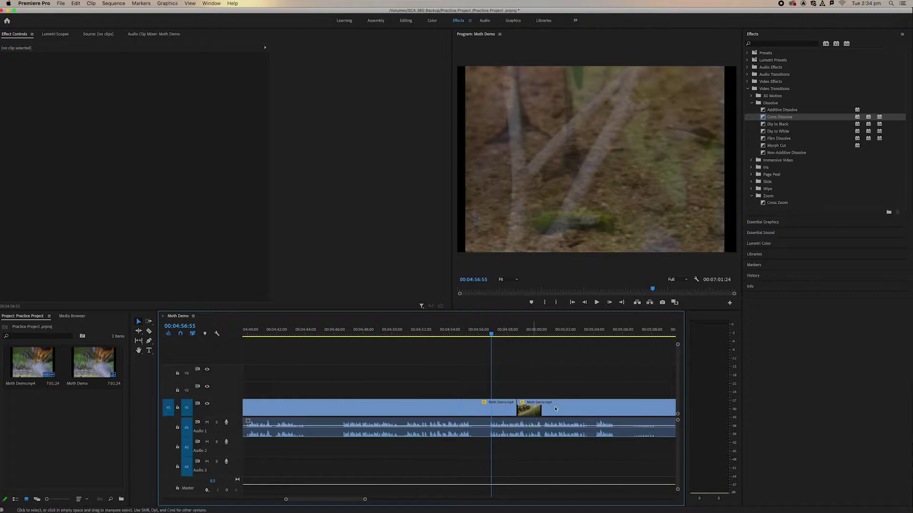
Drop Film Dissolve from the Dissolve group onto the V1 cut and open its duration setting
drag(788, 117, 622, 510)
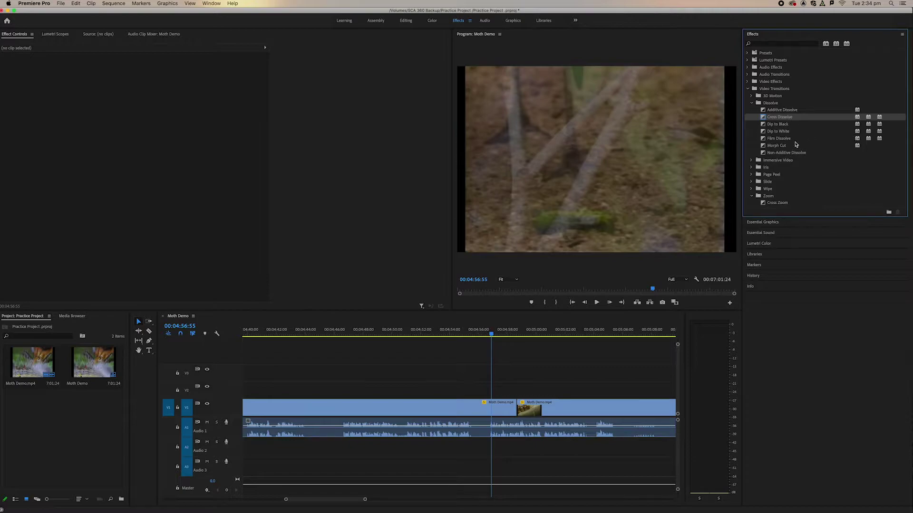
click(789, 138)
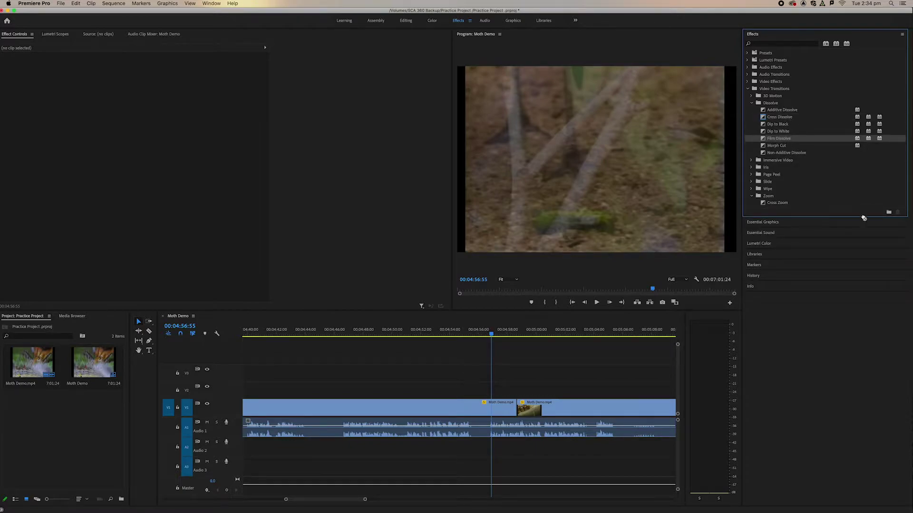
drag(864, 218, 518, 413)
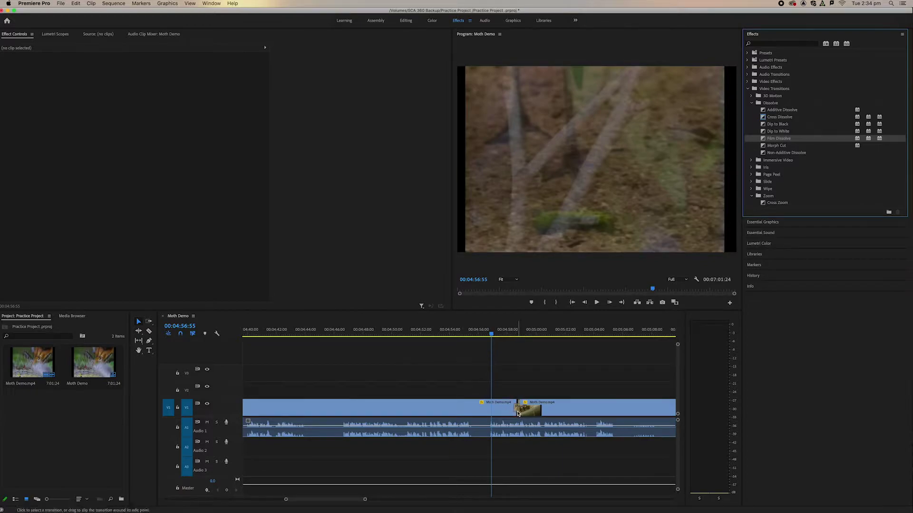
double_click(517, 410)
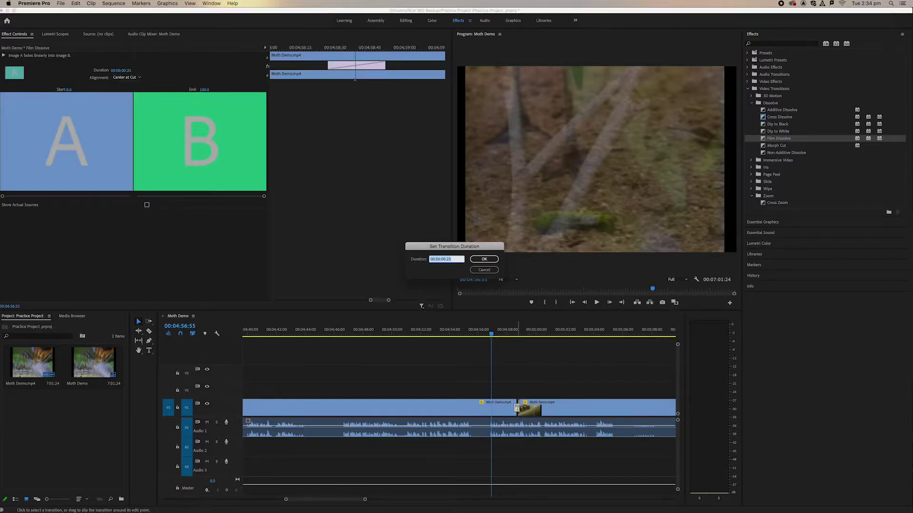
Enter 35 as the Film Dissolve's transition duration
click(454, 260)
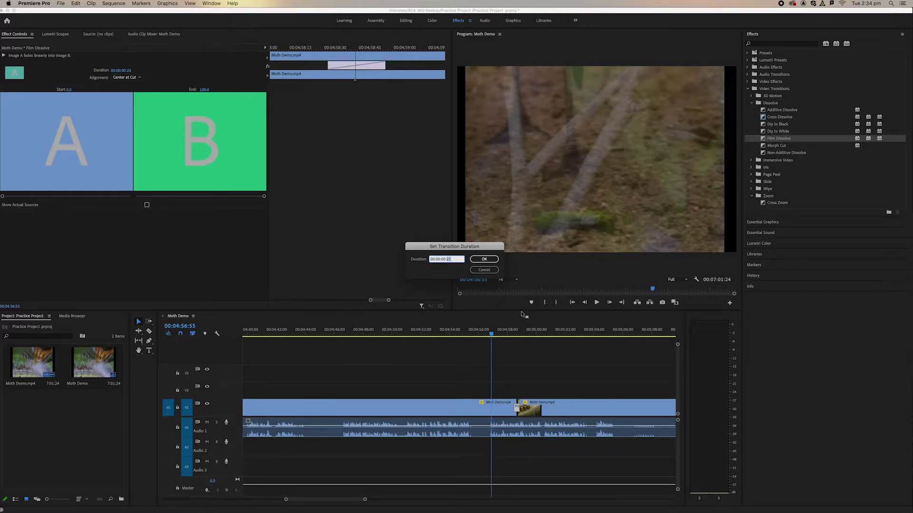
text(35)
key(Return)
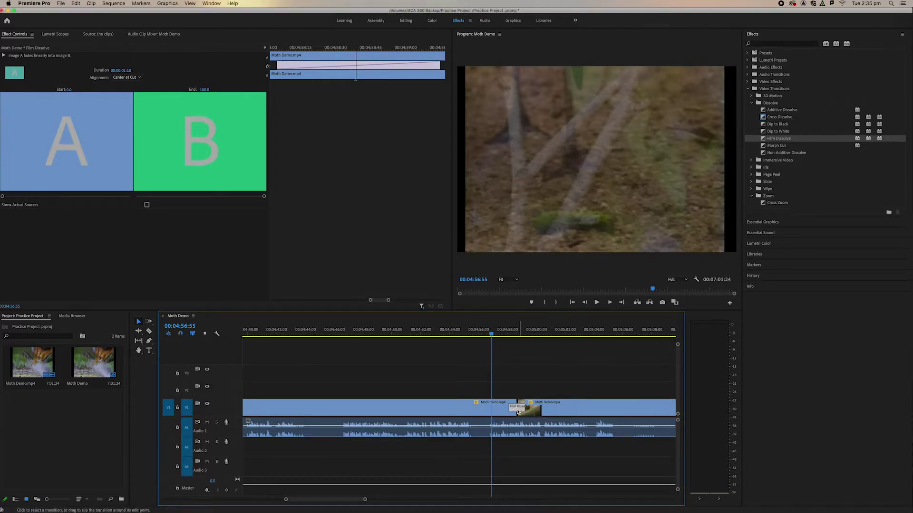
Drag the dissolve's edge to stretch it to 00:00:13:18 across the cut
scroll(516, 407, right, 2)
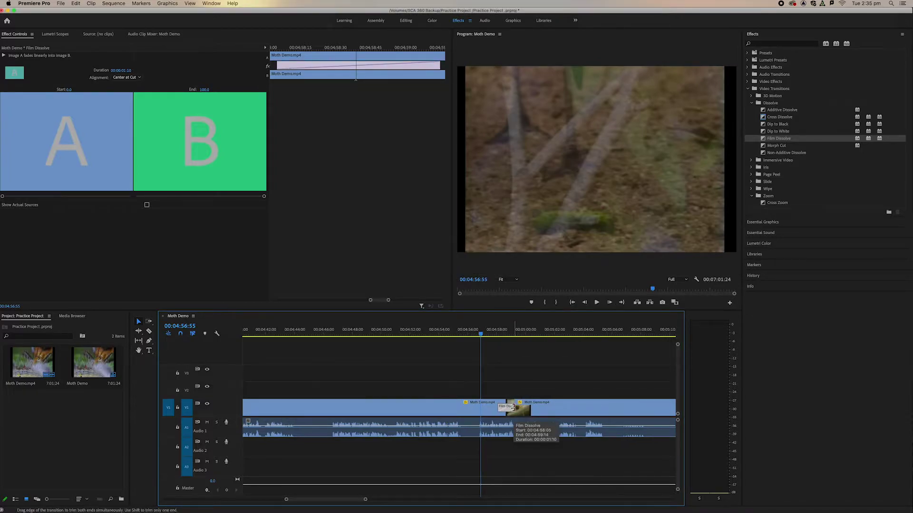
scroll(511, 407, right, 2)
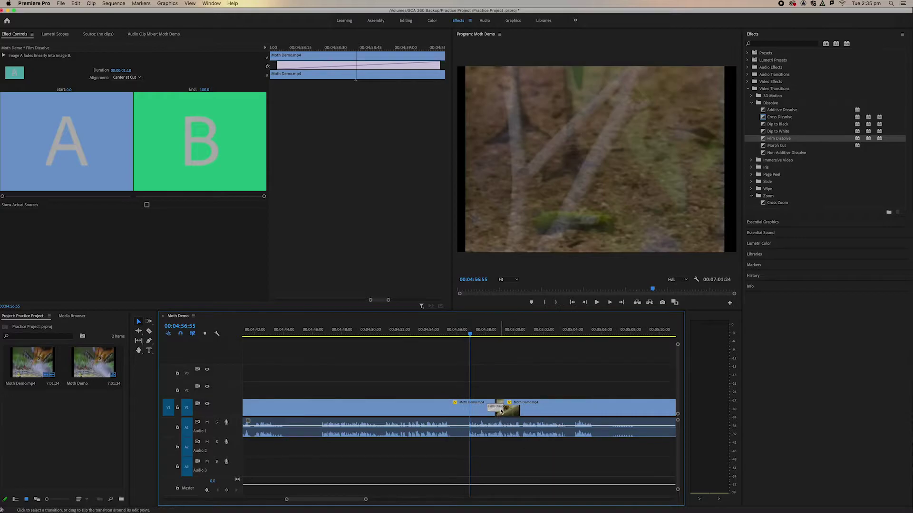
drag(503, 408, 588, 408)
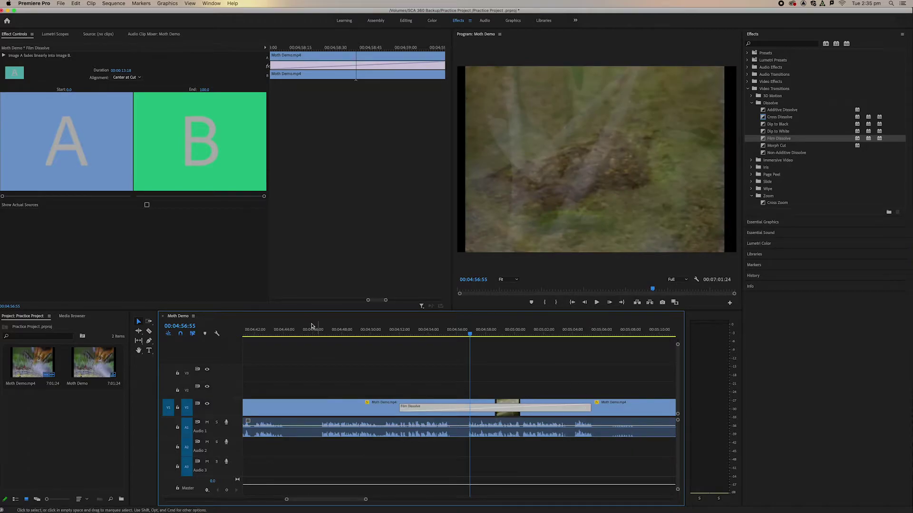
drag(362, 334, 561, 343)
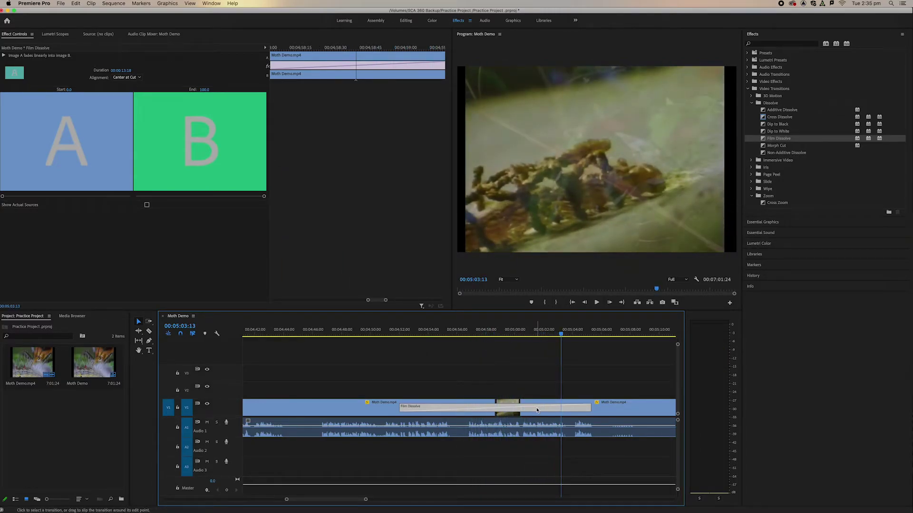
Delete the Film Dissolve and play through the bare cut from 04:55:47
key(Delete)
click(454, 332)
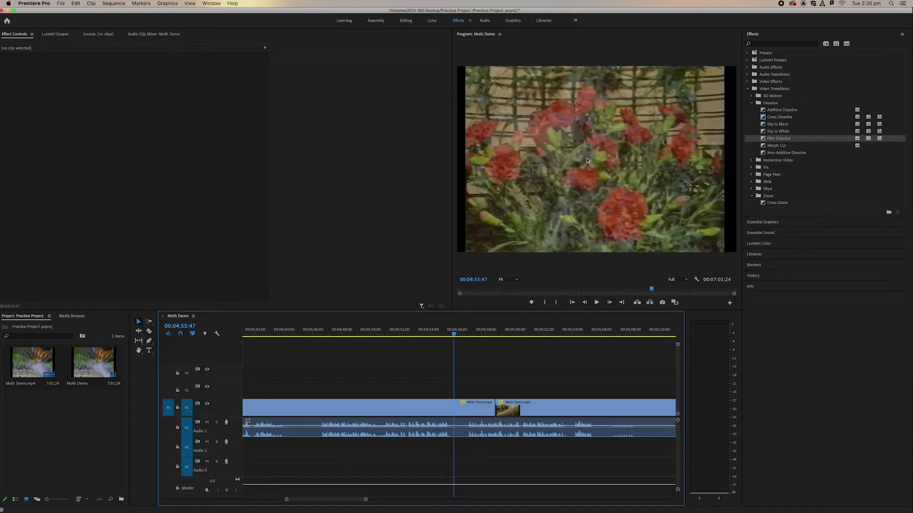
key(space)
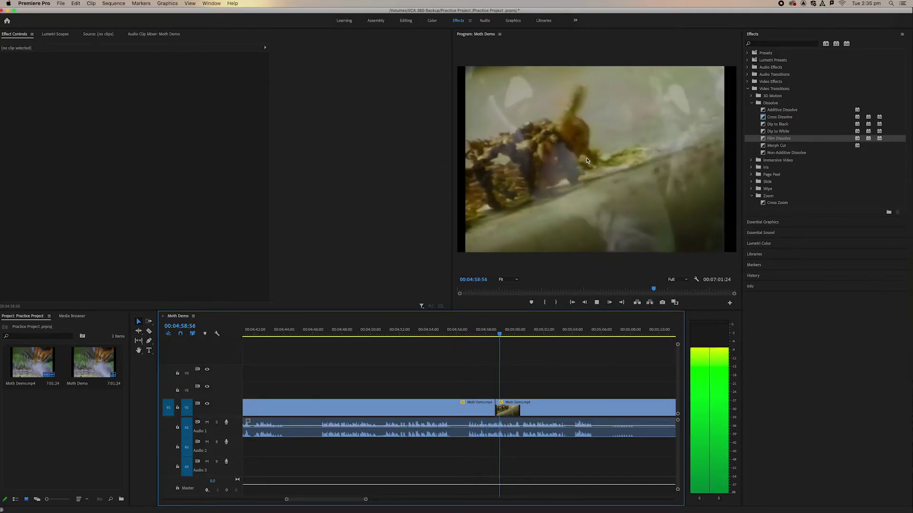
key(space)
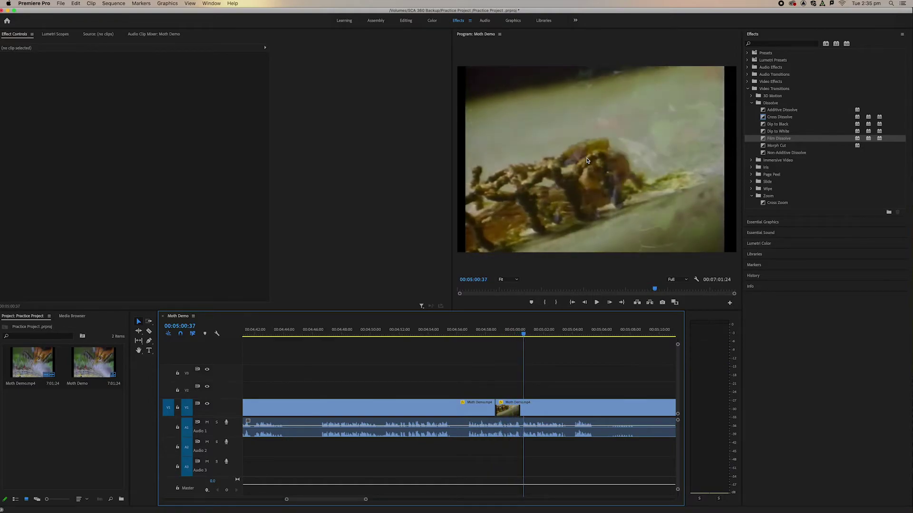
mouse_move(484, 334)
mouse_down()
mouse_move(520, 334)
mouse_move(472, 336)
mouse_up()
Reapply Film Dissolve at the V1 cut and widen it toward the earlier clip
drag(786, 138, 507, 405)
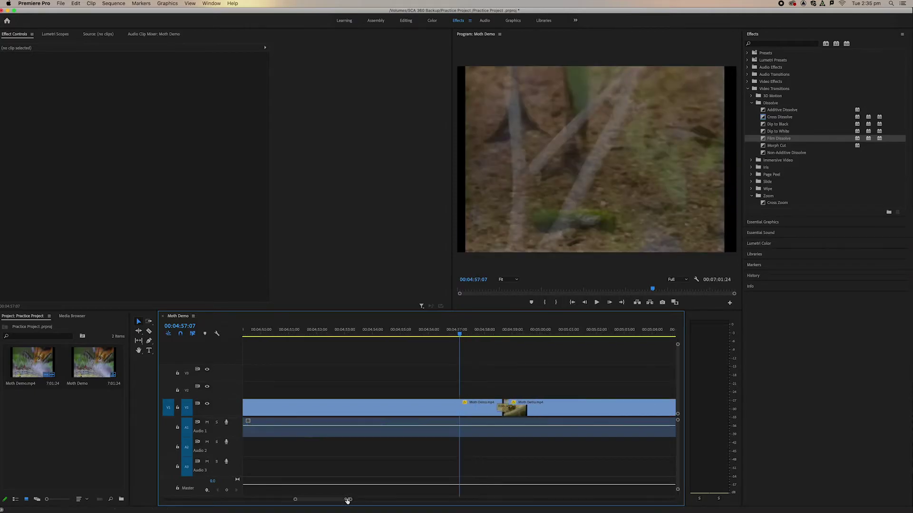
scroll(507, 407, up, 5)
drag(529, 409, 352, 409)
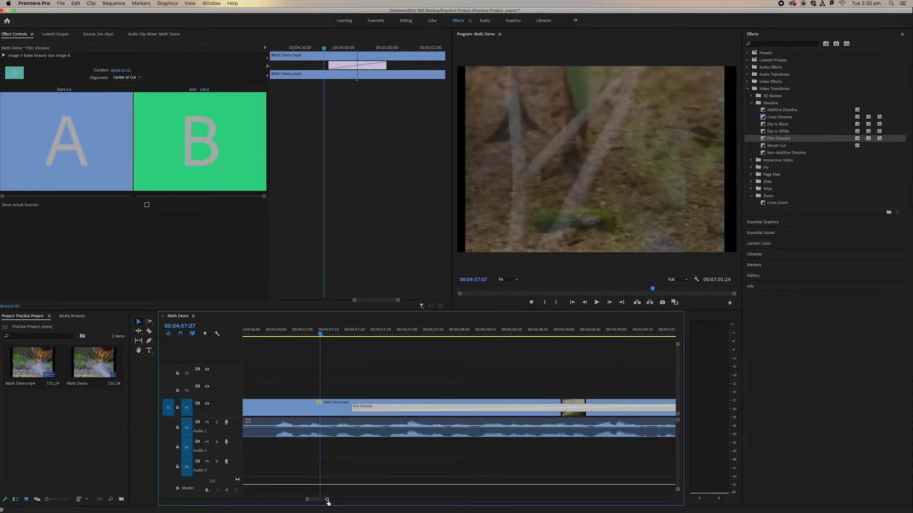
Play back through the new 00:00:02:41 dissolve from just before it
drag(328, 500, 414, 500)
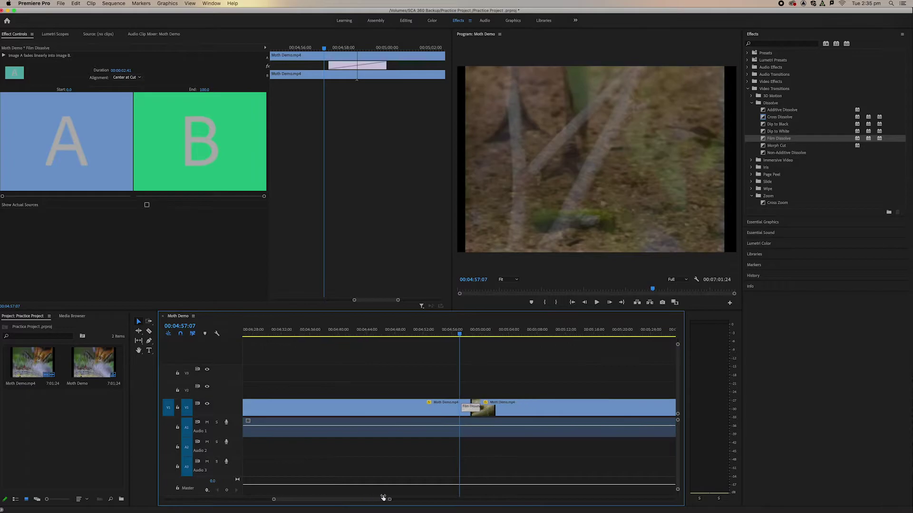
key(space)
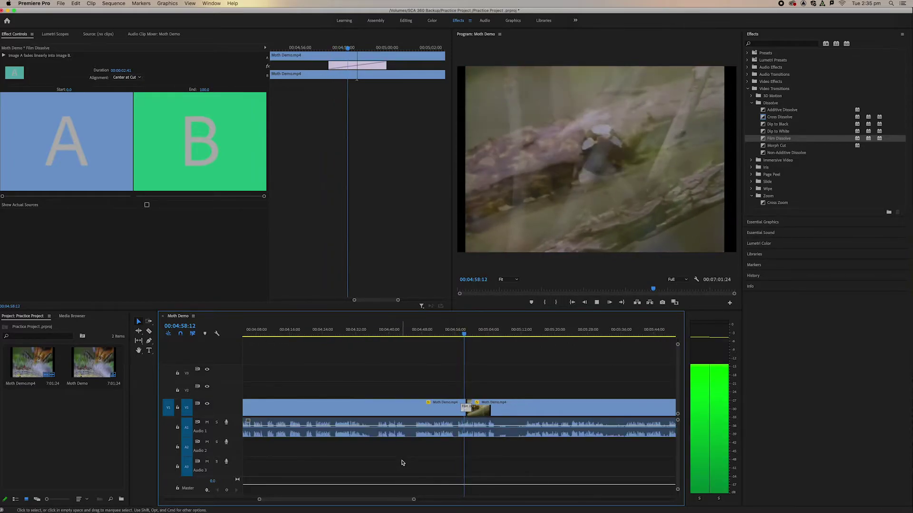
key(space)
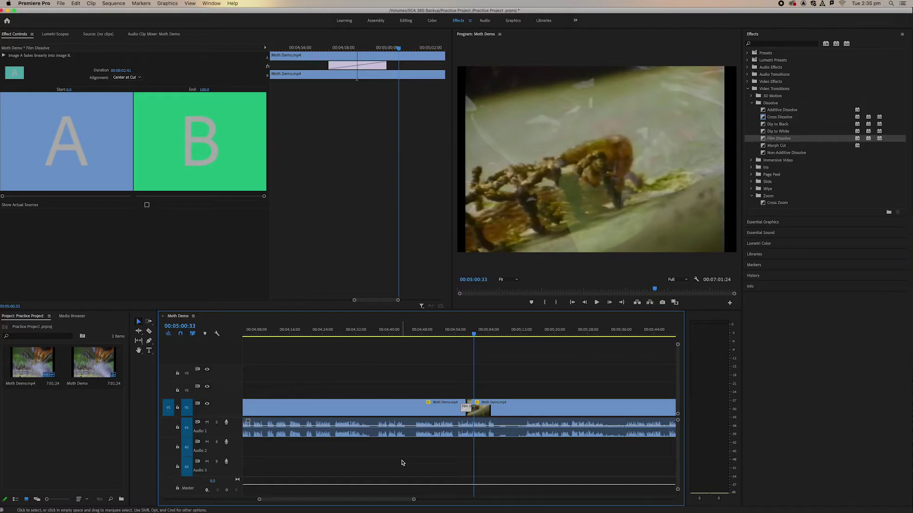
click(459, 331)
key(space)
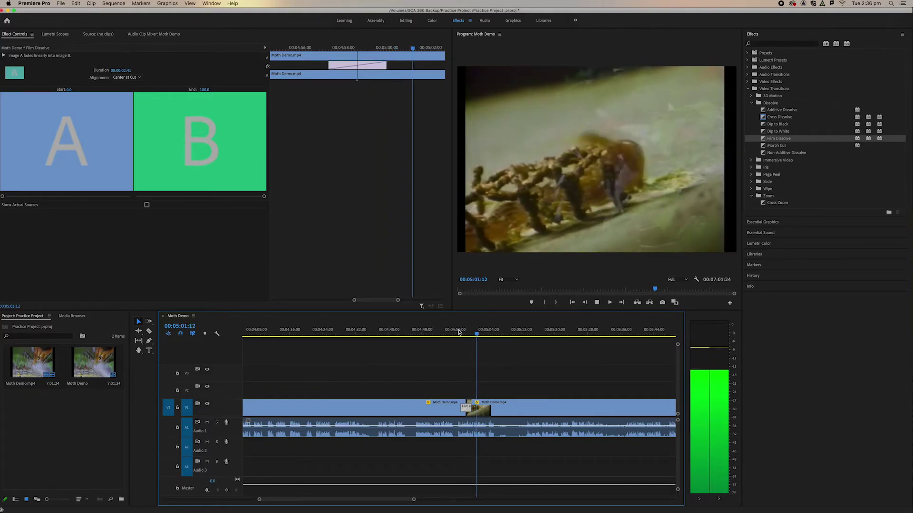
key(space)
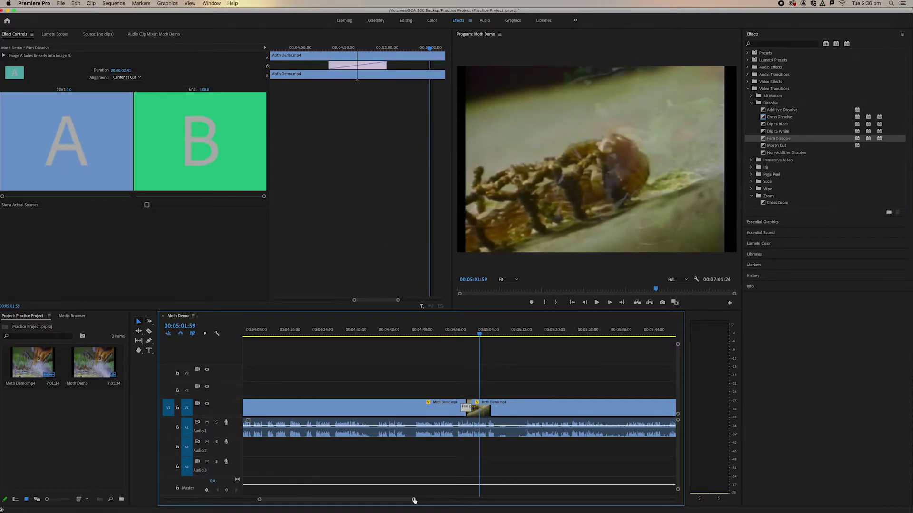
drag(414, 501, 582, 497)
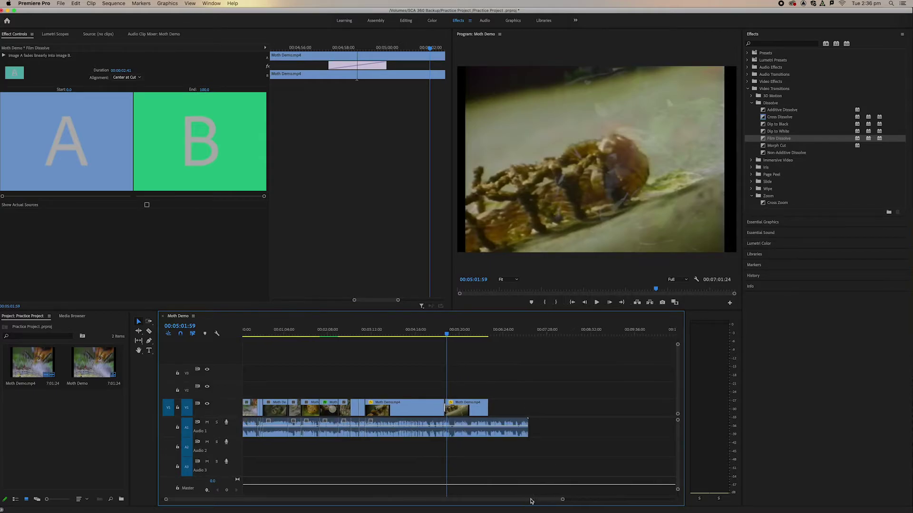
Extend the V1 clip's end and move the playhead to its new end
scroll(531, 501, right, 5)
drag(600, 502, 510, 499)
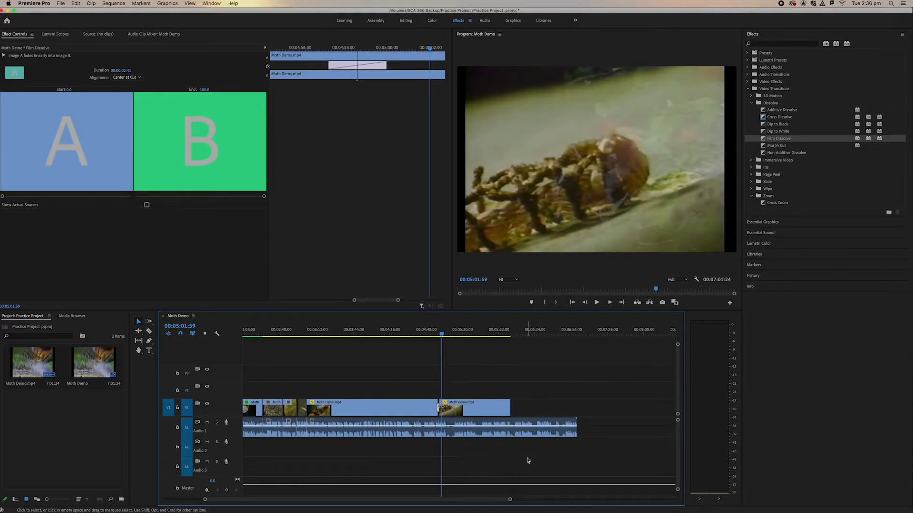
drag(507, 408, 561, 407)
click(561, 329)
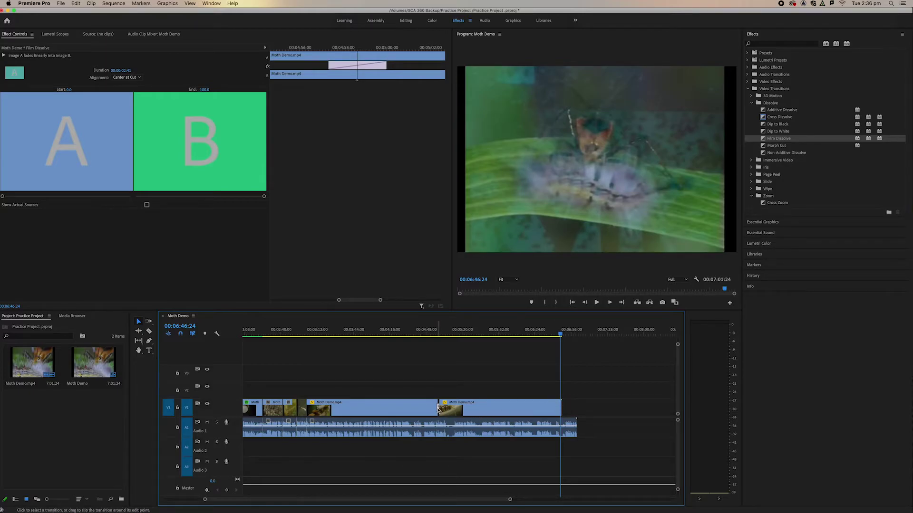
click(511, 502)
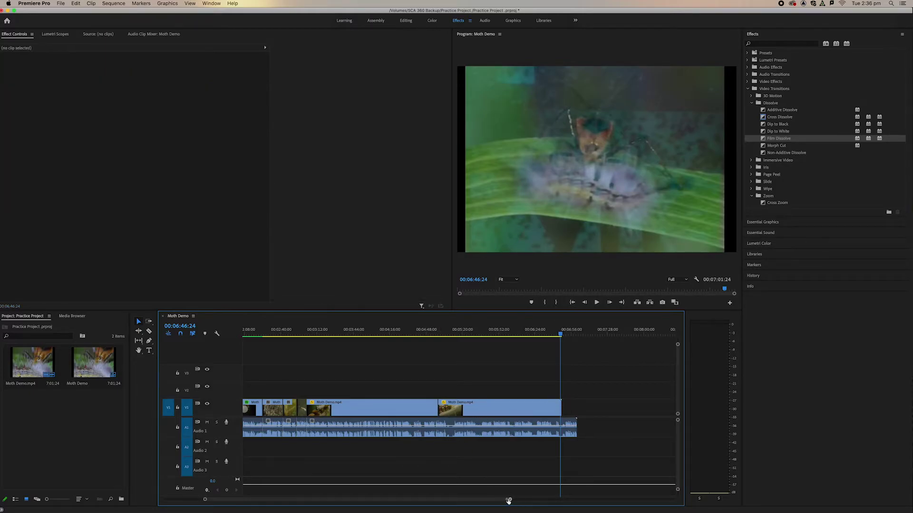
drag(509, 501, 506, 501)
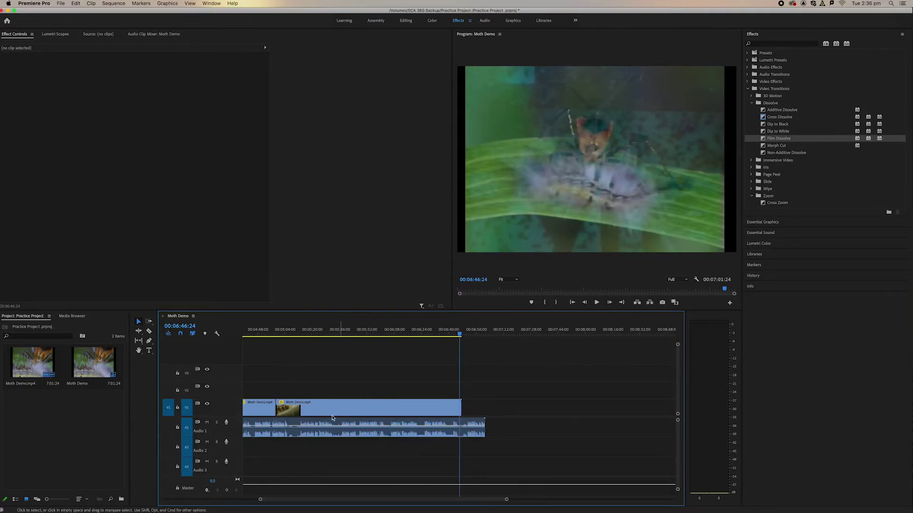
Place a copy of the V1 clip right after the original, at 06:46:24
click(319, 408)
drag(302, 409, 559, 414)
drag(675, 408, 519, 412)
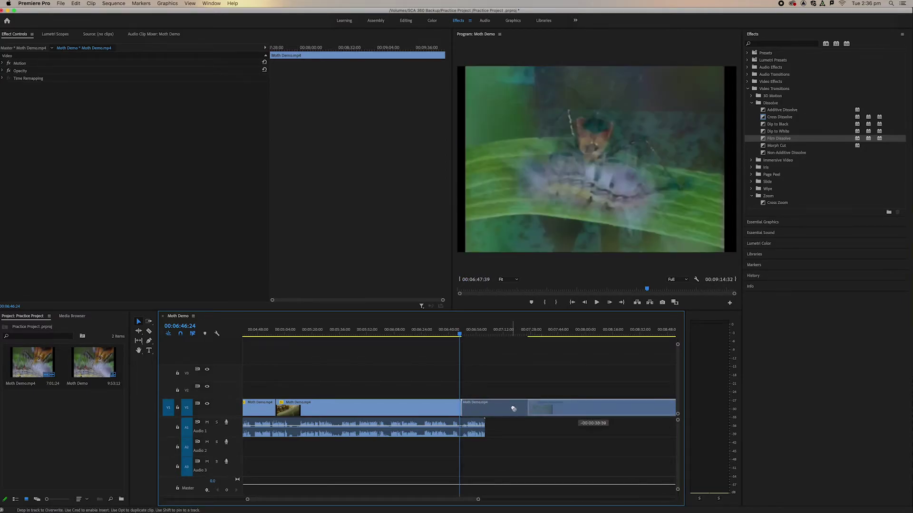
Drop a 00:00:00:25 Film Dissolve on the new cut between the clips and select it
drag(778, 139, 764, 159)
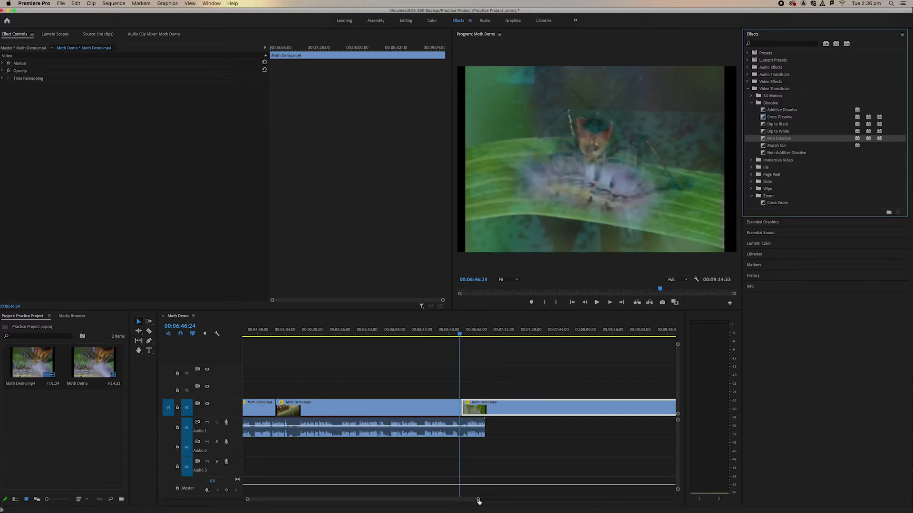
drag(479, 501, 426, 499)
drag(780, 139, 465, 412)
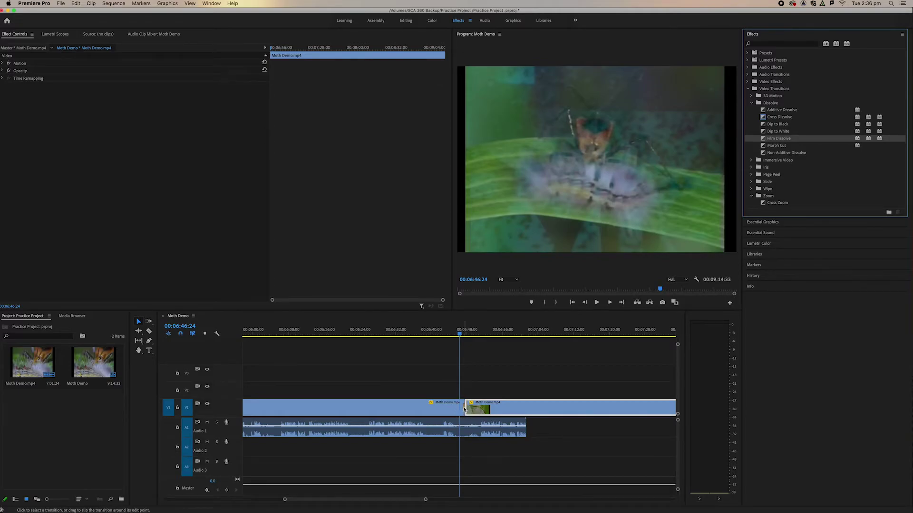
click(464, 409)
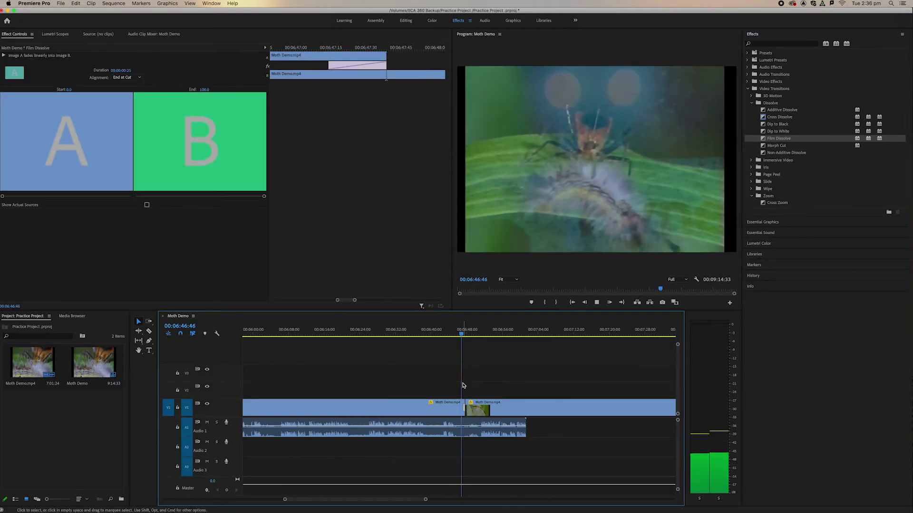
Preview and delete the dissolve, trim the first clip's end, and close the gap
key(space)
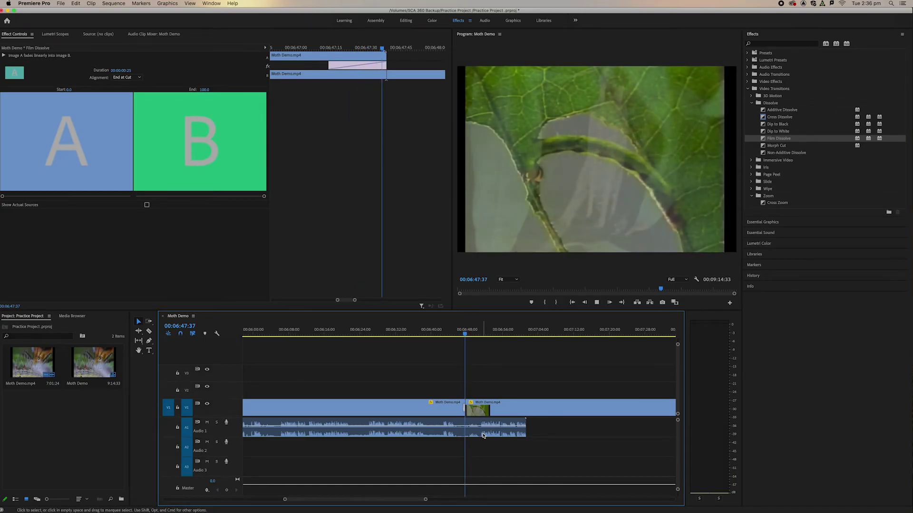
key(space)
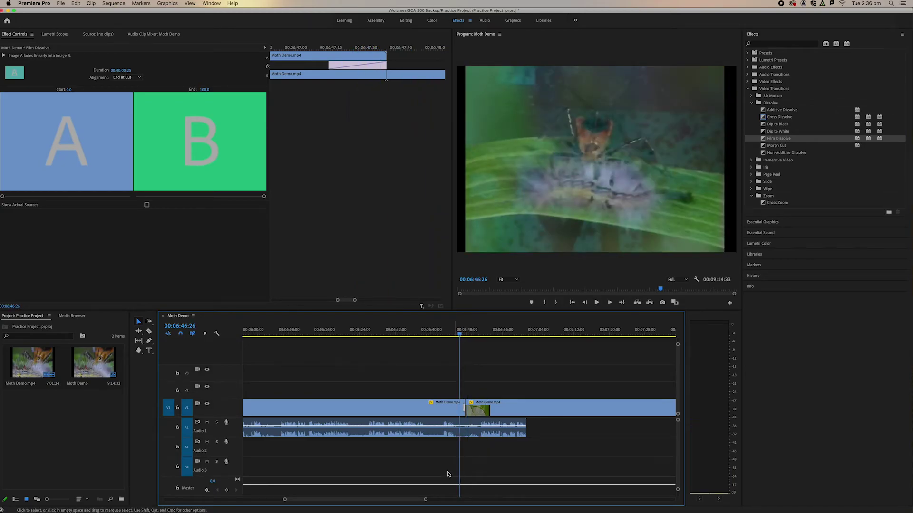
key(=)
key(=)
key(=)
key(=)
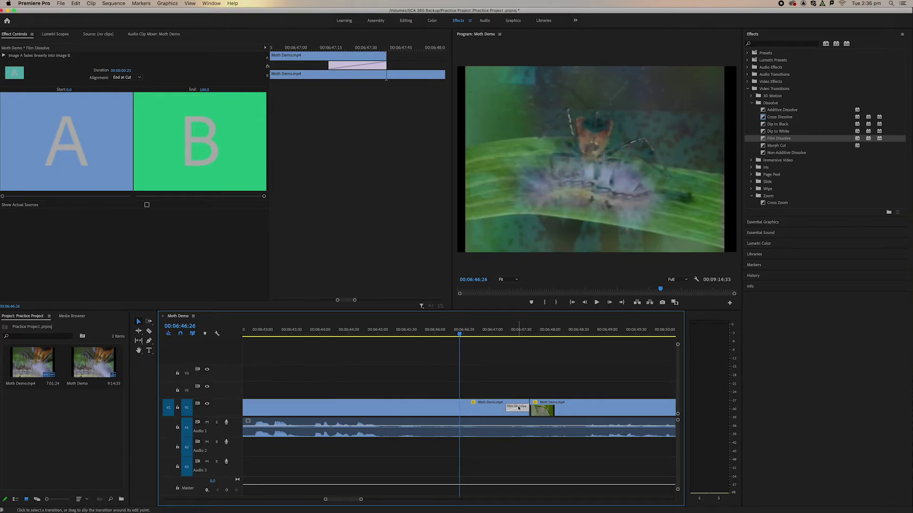
key(Delete)
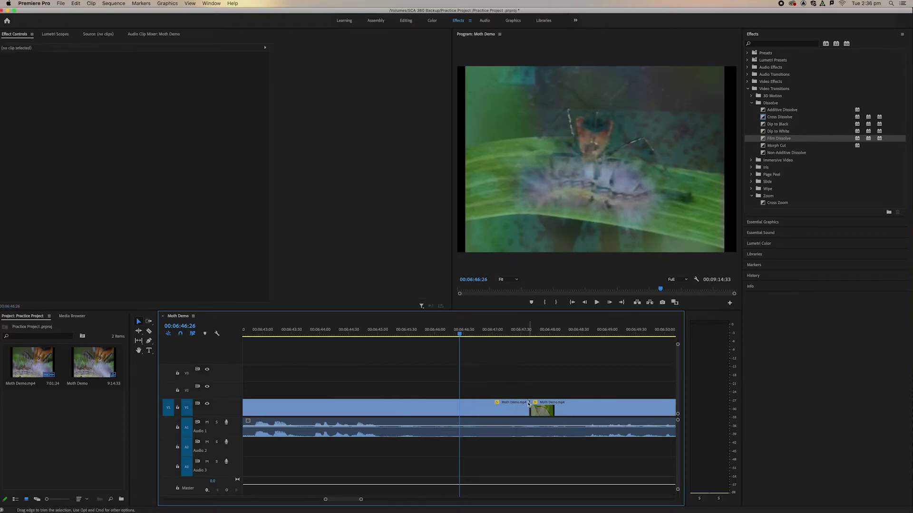
drag(524, 402, 518, 410)
drag(575, 408, 564, 409)
Reapply Film Dissolve to the cut, then delete it again to leave a plain cut
drag(782, 139, 511, 408)
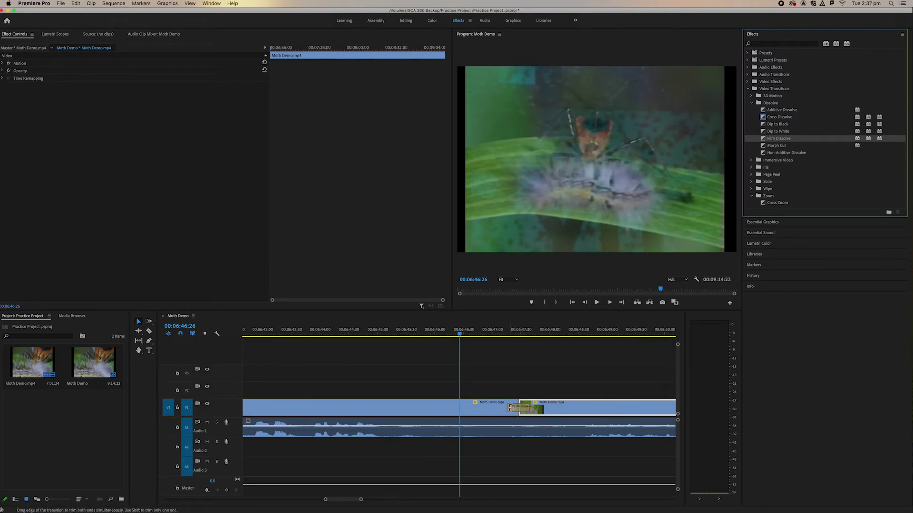
click(518, 407)
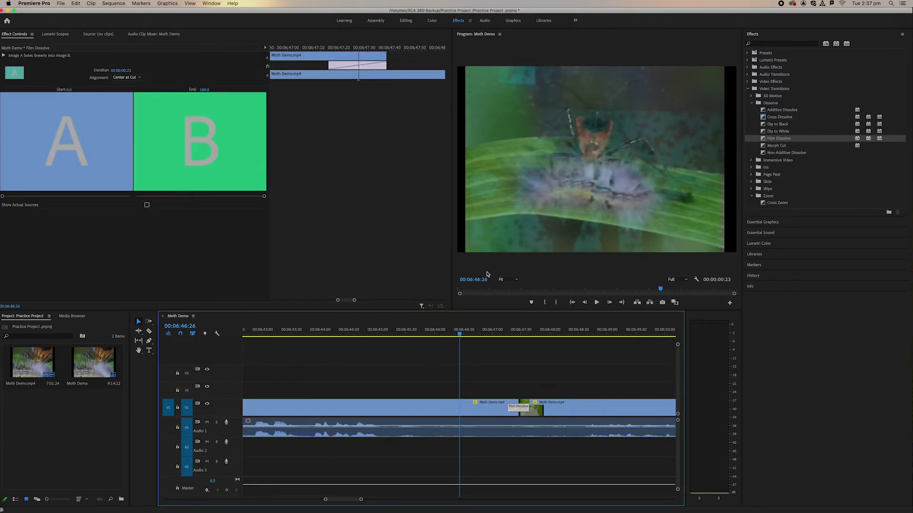
click(752, 103)
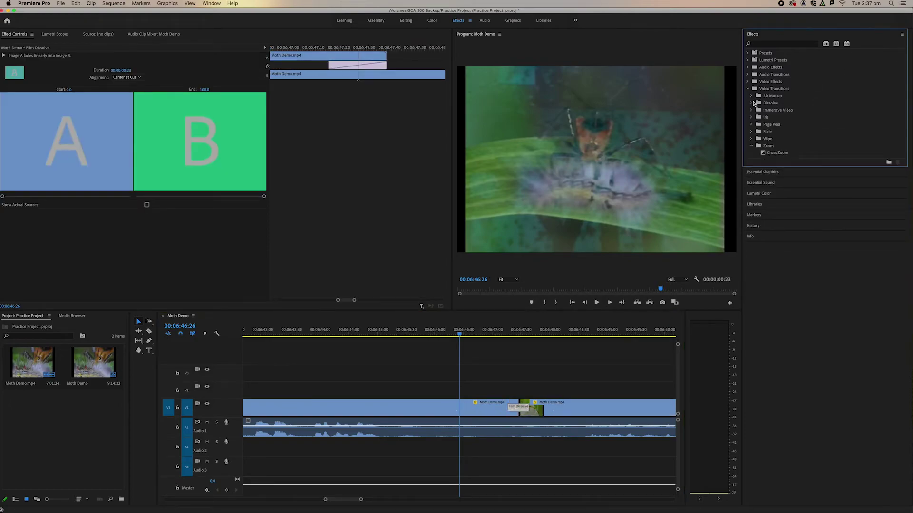
click(519, 411)
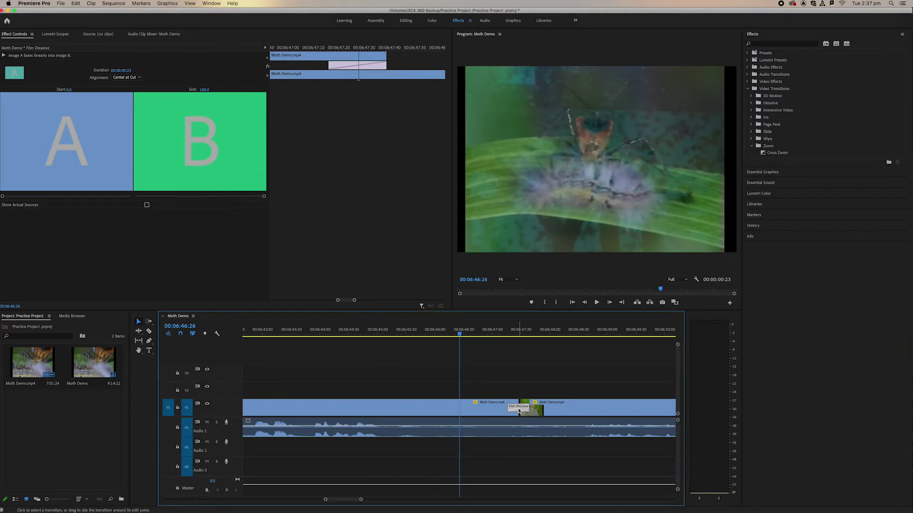
key(Delete)
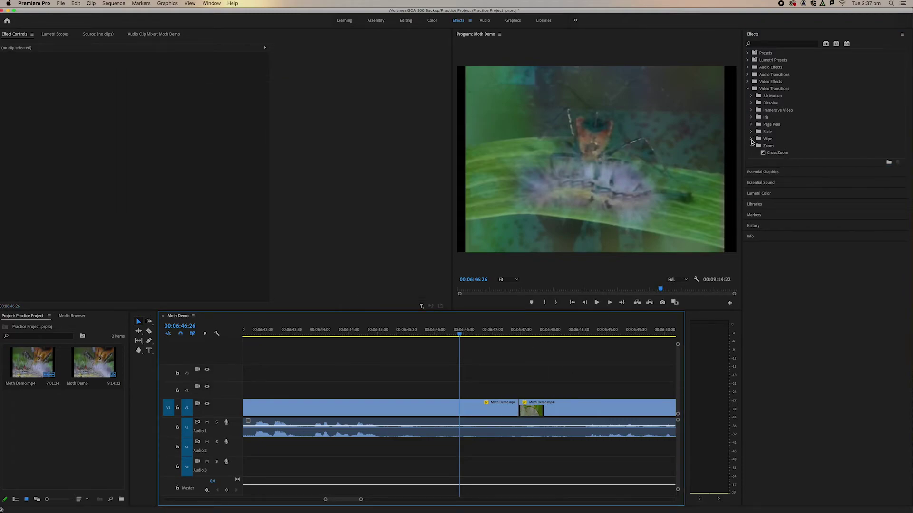
click(752, 138)
Apply a 00:00:00:23 Wipe to the later V1 cut and preview it with the playhead
drag(771, 167, 521, 411)
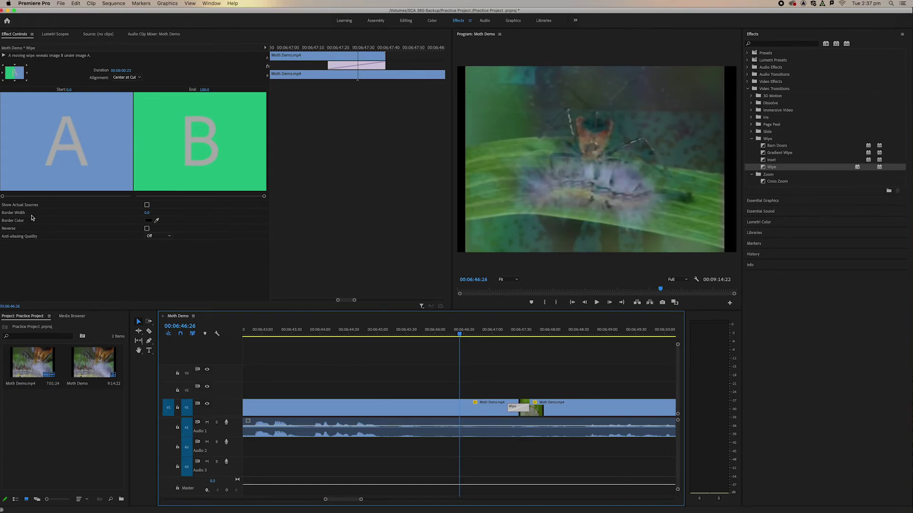
mouse_move(6, 196)
mouse_down()
mouse_move(106, 197)
mouse_move(15, 198)
mouse_up()
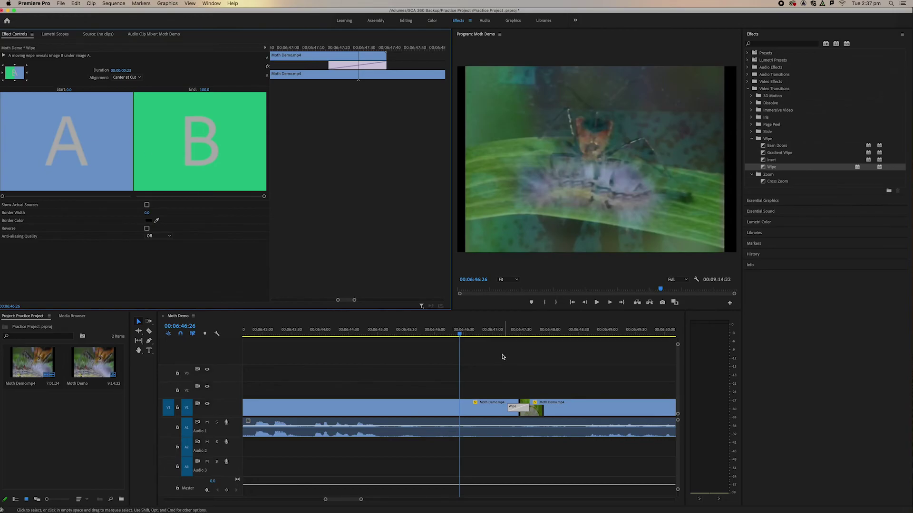
click(585, 331)
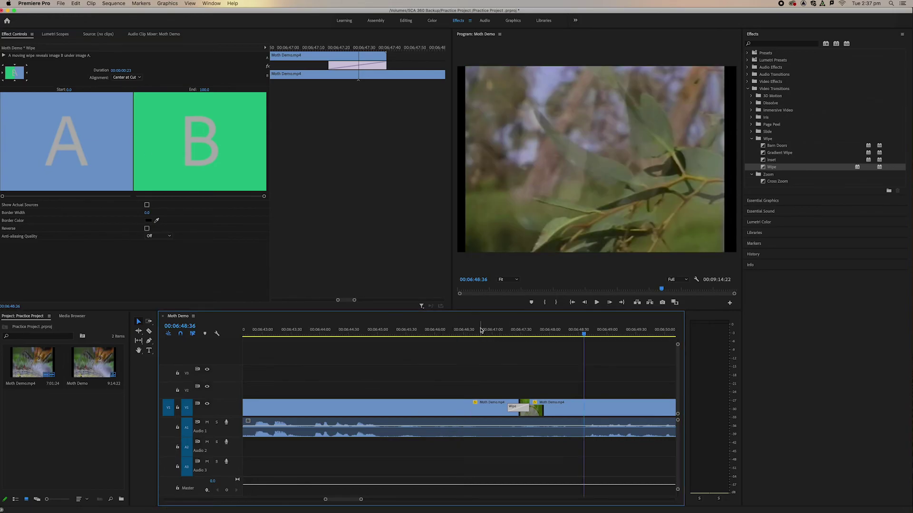
click(481, 330)
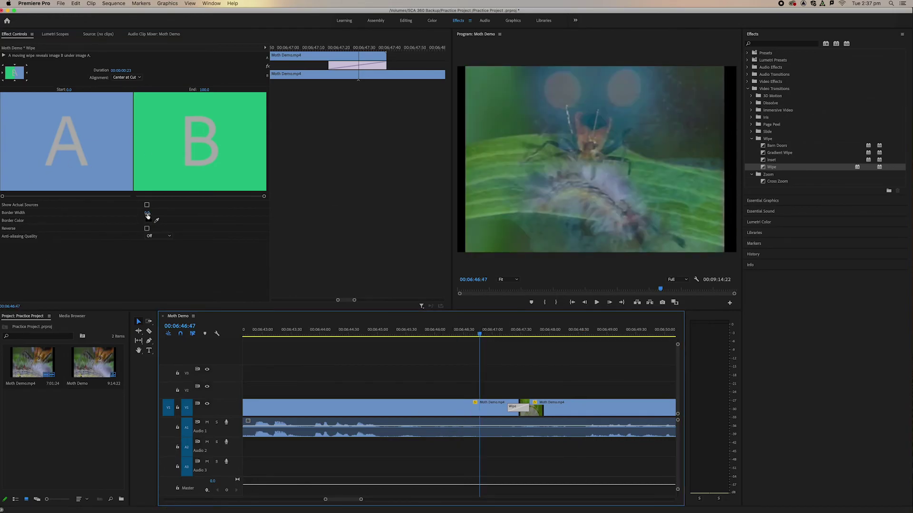